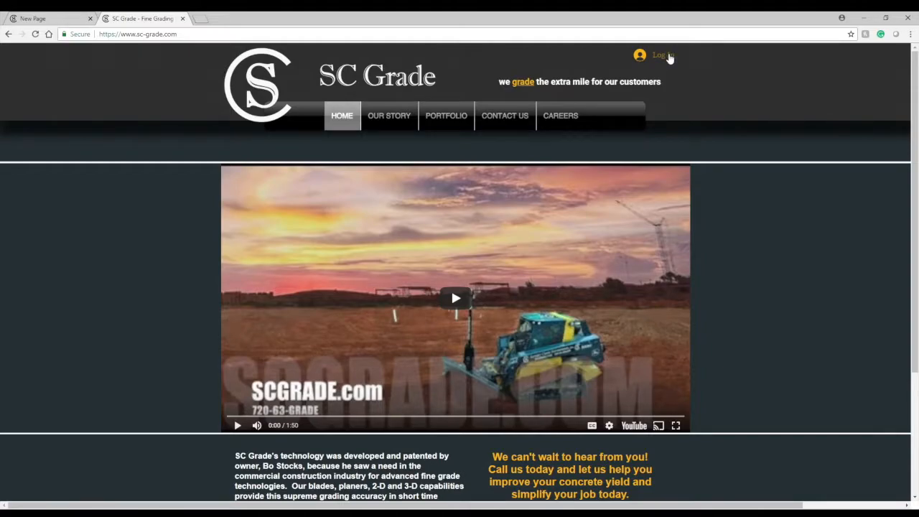
Open the sign-up form from the login dialog and enter a new account e-mail address
{"action": "left_click", "coordinate": [665, 55]}
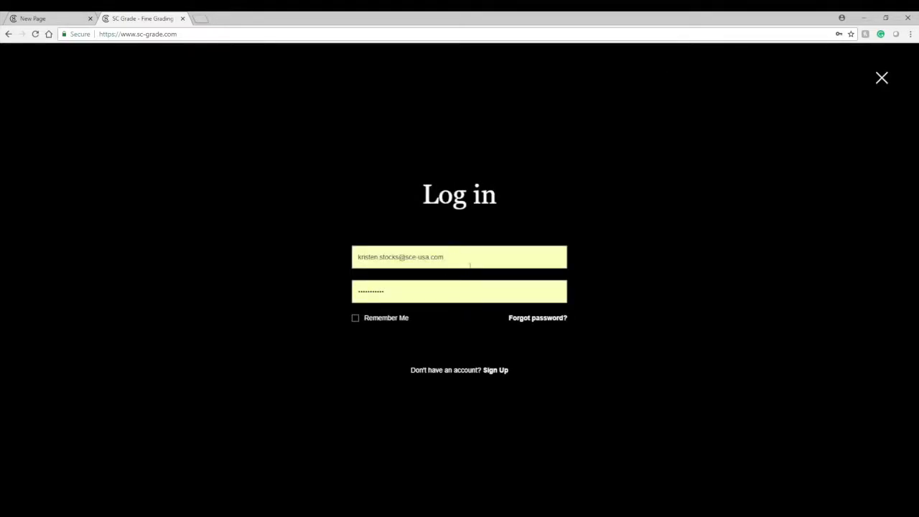
{"action": "left_click", "coordinate": [495, 370]}
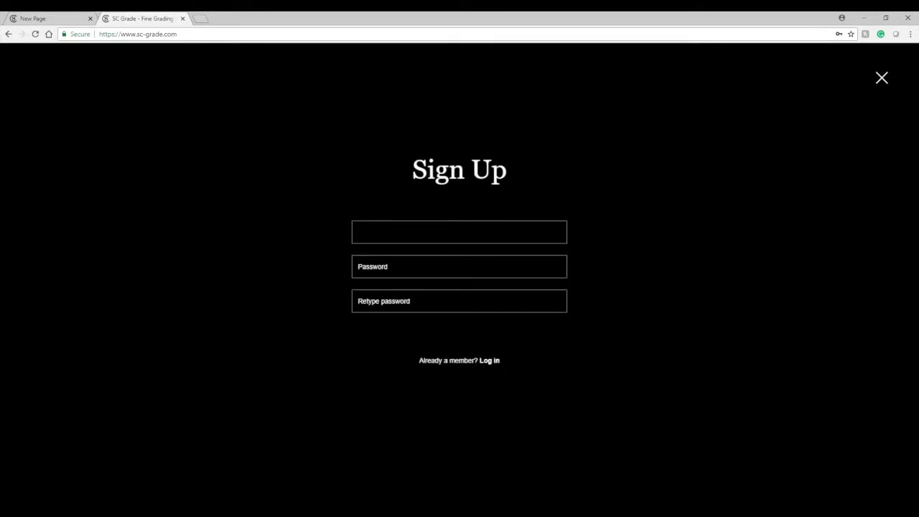
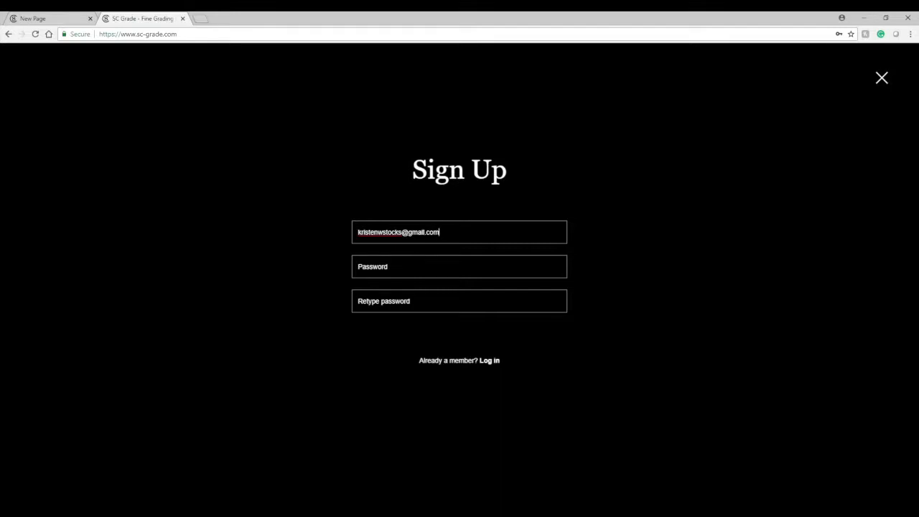
Enter and retype the account password, then try to submit the sign-up
{"action": "key", "text": "Tab"}
{"action": "type", "text": "••••••••"}
{"action": "key", "text": "Tab"}
{"action": "type", "text": "•••"}
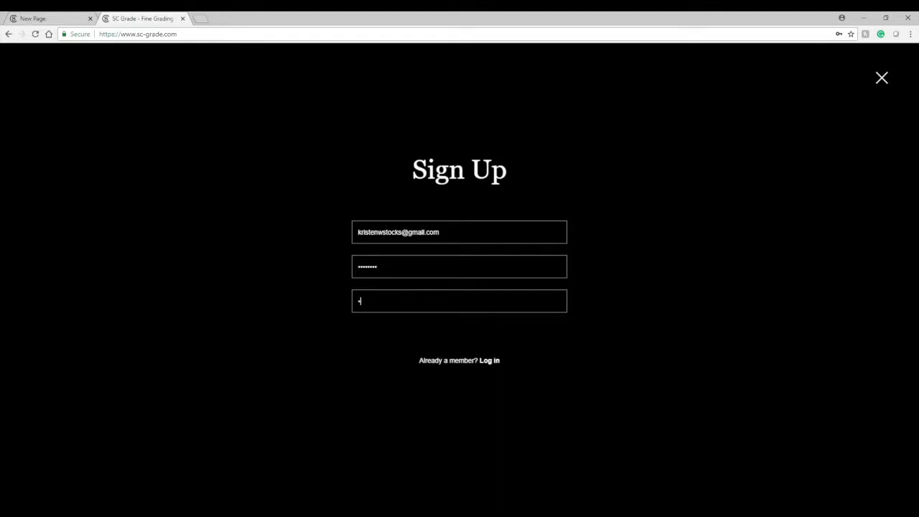
{"action": "type", "text": "•••••"}
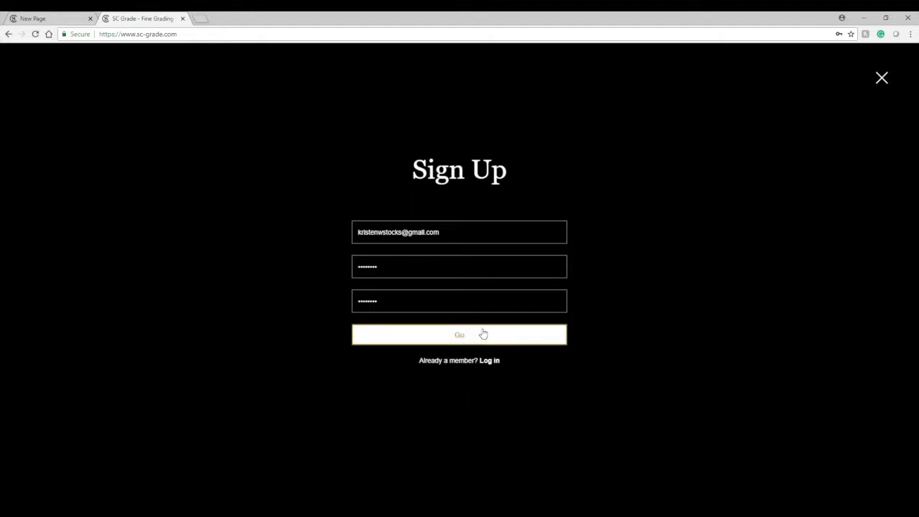
{"action": "left_click", "coordinate": [470, 332]}
{"action": "left_click", "coordinate": [470, 336]}
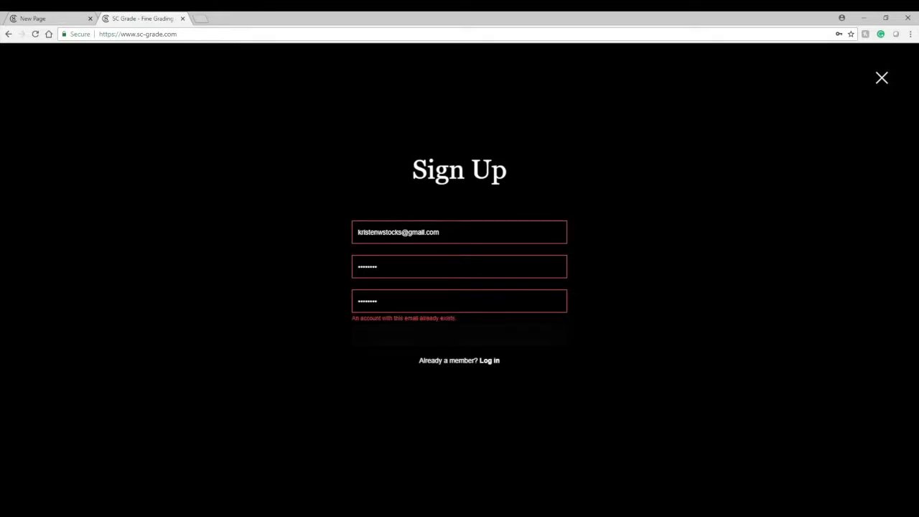
Switch back to the login form and log in with the saved credentials
{"action": "left_click", "coordinate": [440, 233]}
{"action": "left_click", "coordinate": [413, 335]}
{"action": "left_click", "coordinate": [497, 362]}
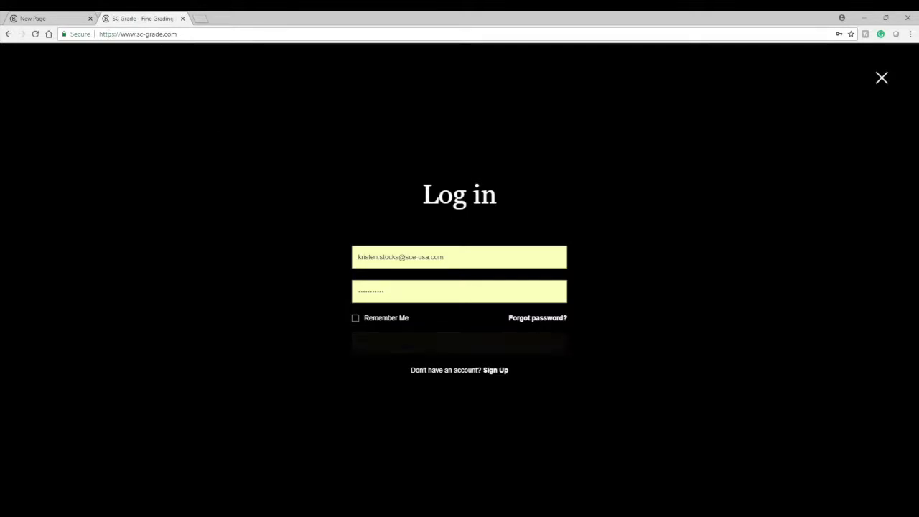
{"action": "left_click", "coordinate": [401, 341]}
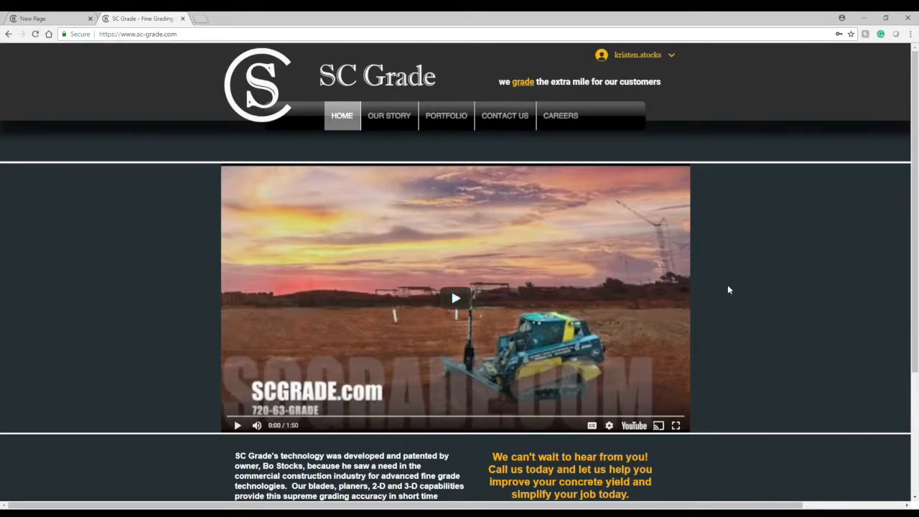
Open My Account from the user menu and review the profile page
{"action": "scroll", "coordinate": [727, 289], "scroll_direction": "down", "scroll_amount": 3}
{"action": "scroll", "coordinate": [727, 289], "scroll_direction": "up", "scroll_amount": 3}
{"action": "left_click", "coordinate": [673, 57]}
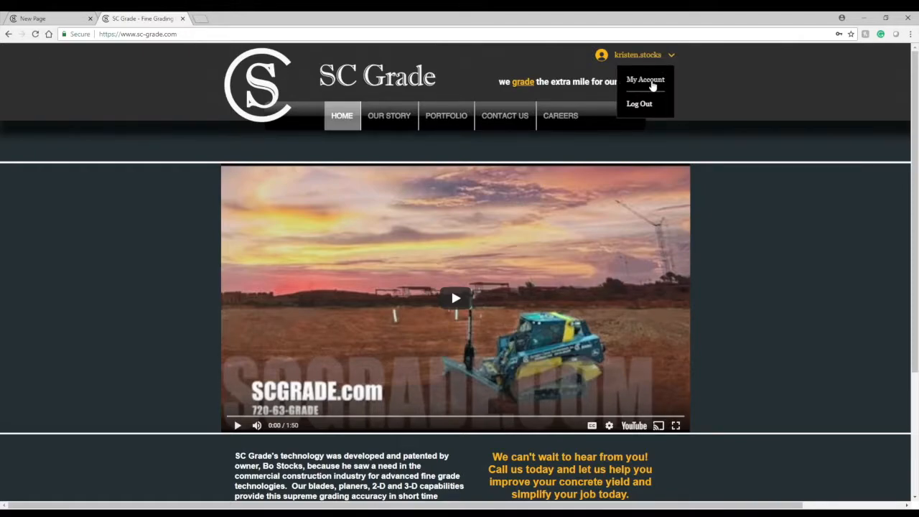
{"action": "left_click", "coordinate": [650, 80]}
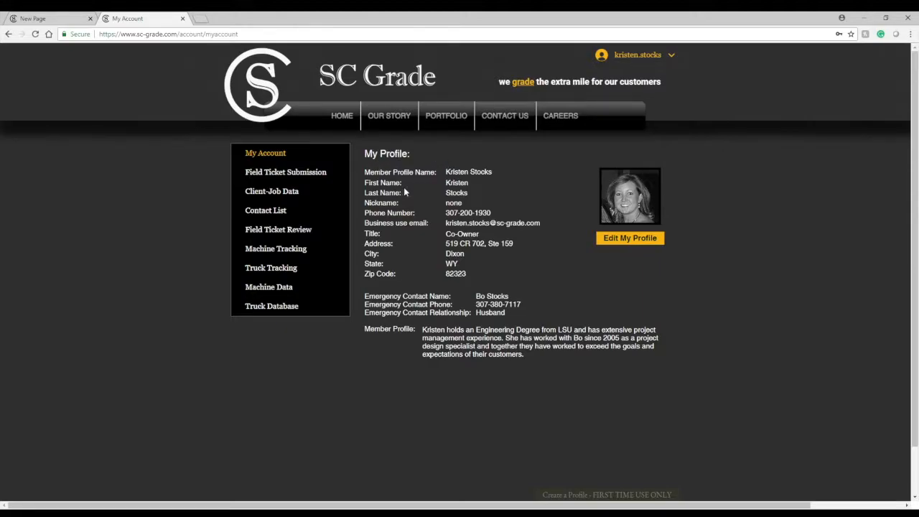
{"action": "scroll", "coordinate": [657, 347], "scroll_direction": "down", "scroll_amount": 2}
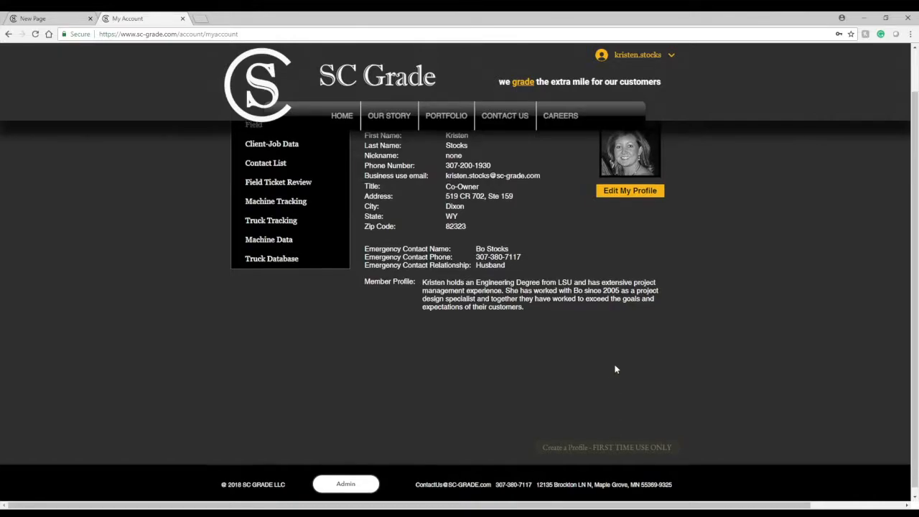
{"action": "scroll", "coordinate": [624, 315], "scroll_direction": "up", "scroll_amount": 2}
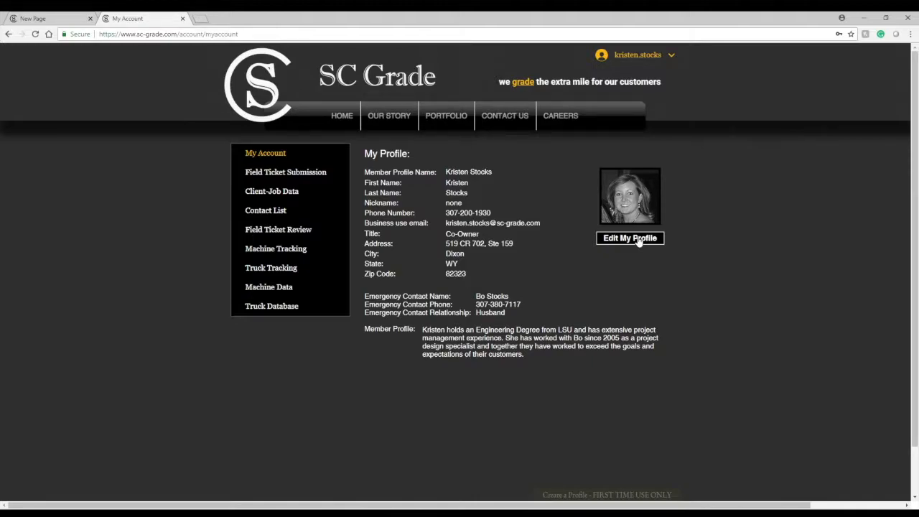
Open the Create a Profile and Edit Profile forms, returning to My Account after each
{"action": "left_click", "coordinate": [634, 495]}
{"action": "left_click", "coordinate": [425, 202]}
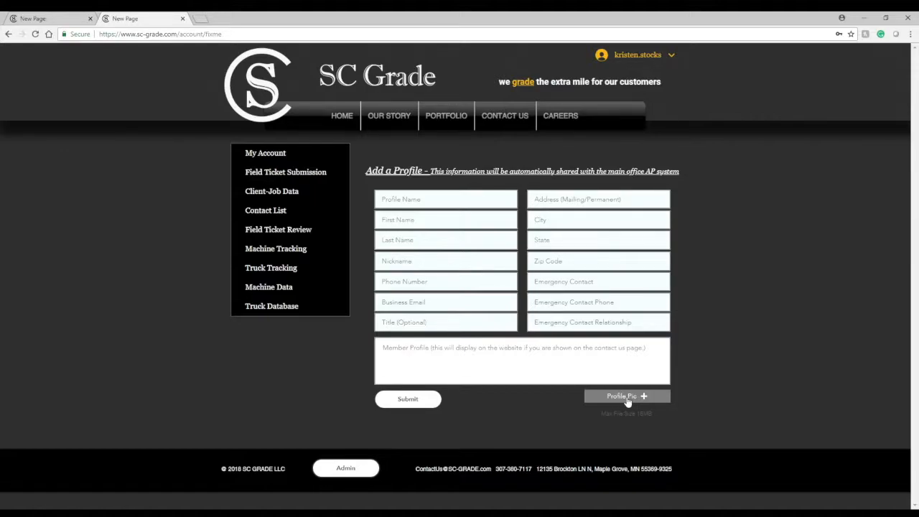
{"action": "left_click", "coordinate": [274, 155]}
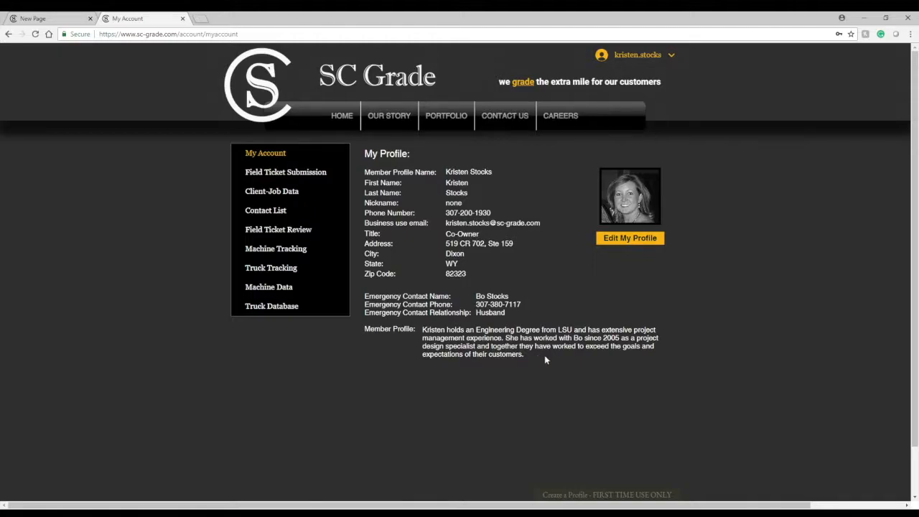
{"action": "left_click", "coordinate": [629, 240]}
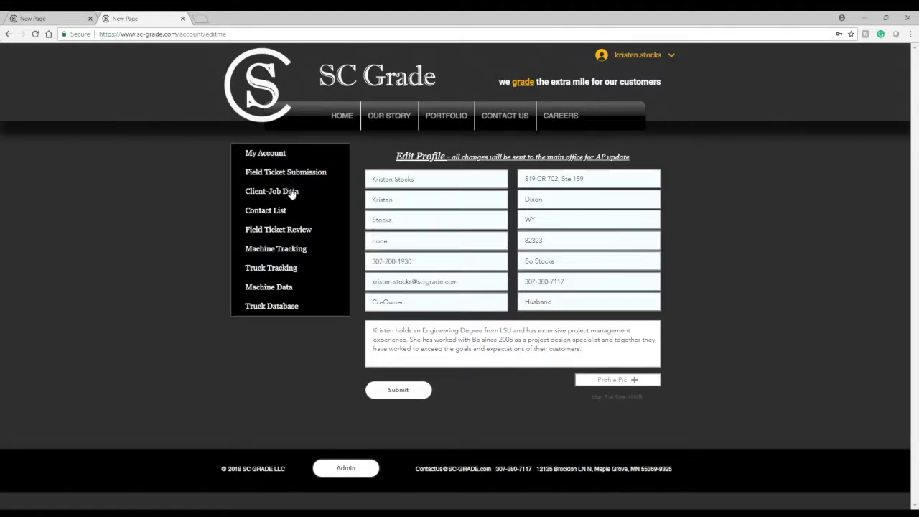
{"action": "left_click", "coordinate": [274, 154]}
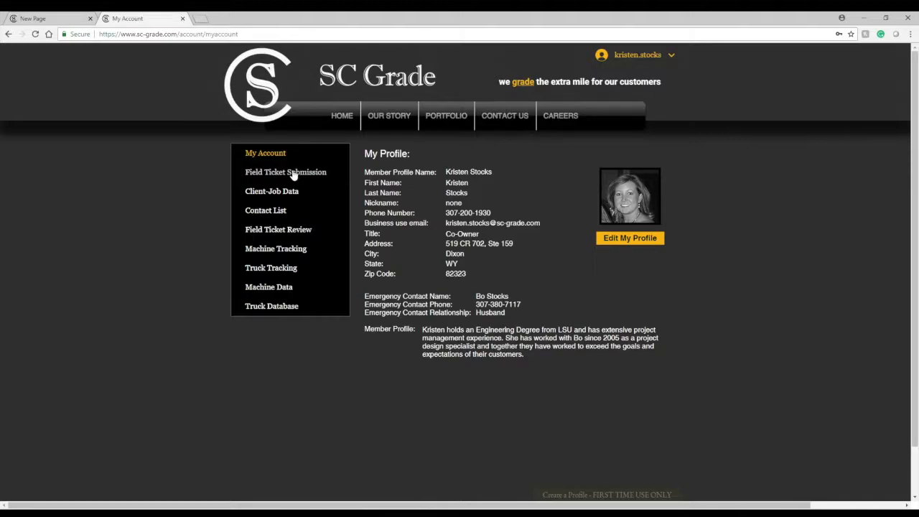
View the Contact List, then open the 973 Gateway Logistics Center job from Client-Job Data
{"action": "left_click", "coordinate": [290, 212]}
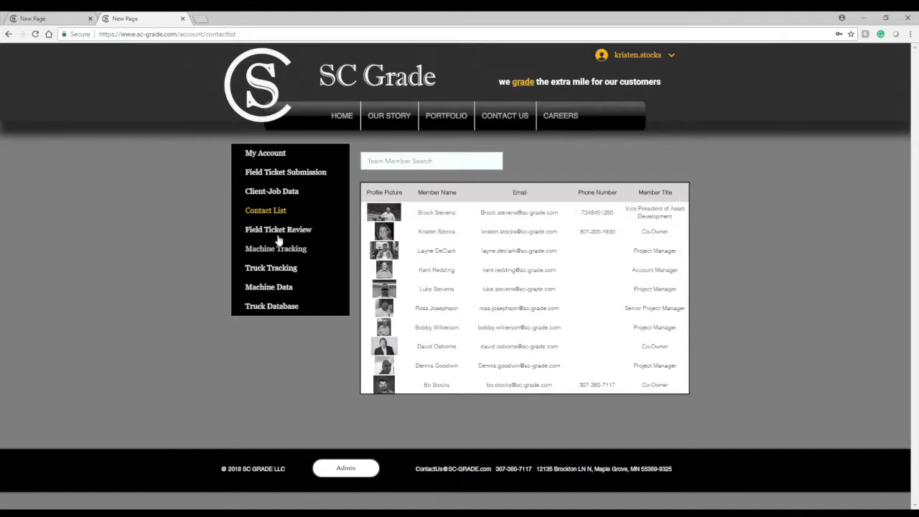
{"action": "left_click", "coordinate": [278, 195]}
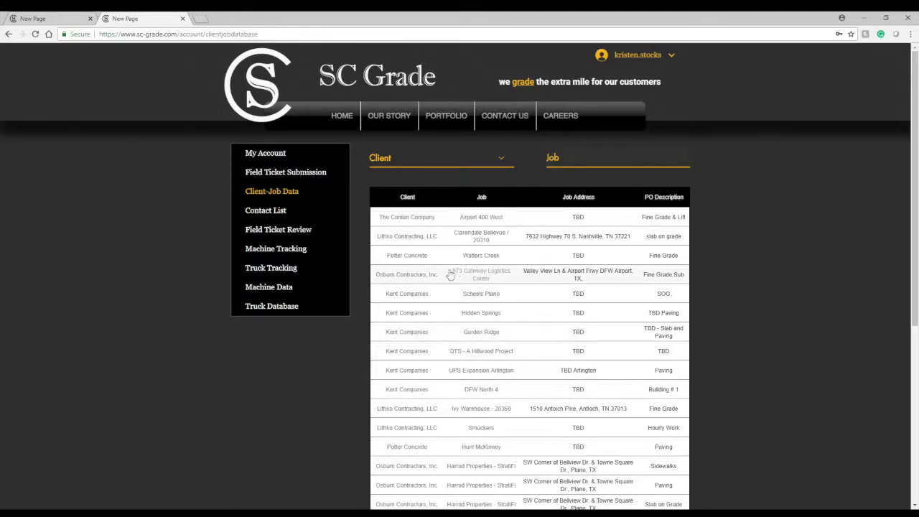
{"action": "left_click", "coordinate": [413, 278]}
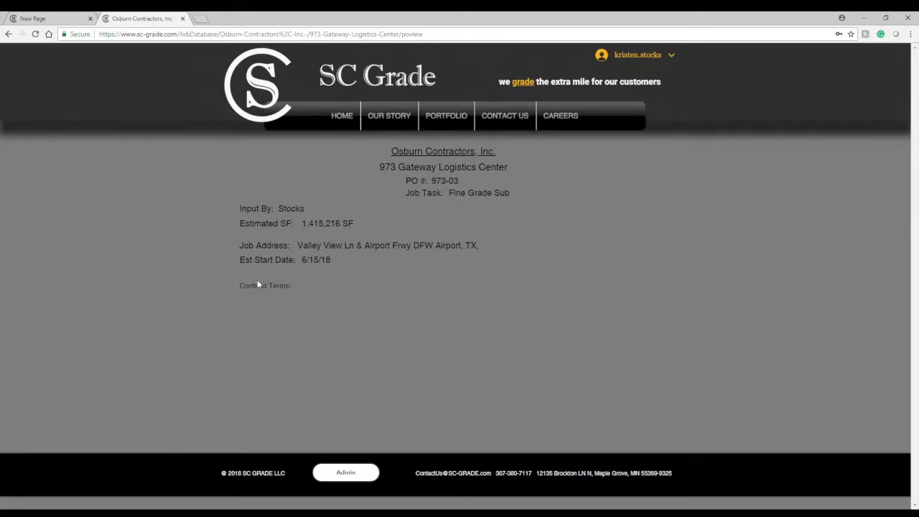
Return to the site's home page by trimming the address to the root URL
{"action": "left_click", "coordinate": [635, 58]}
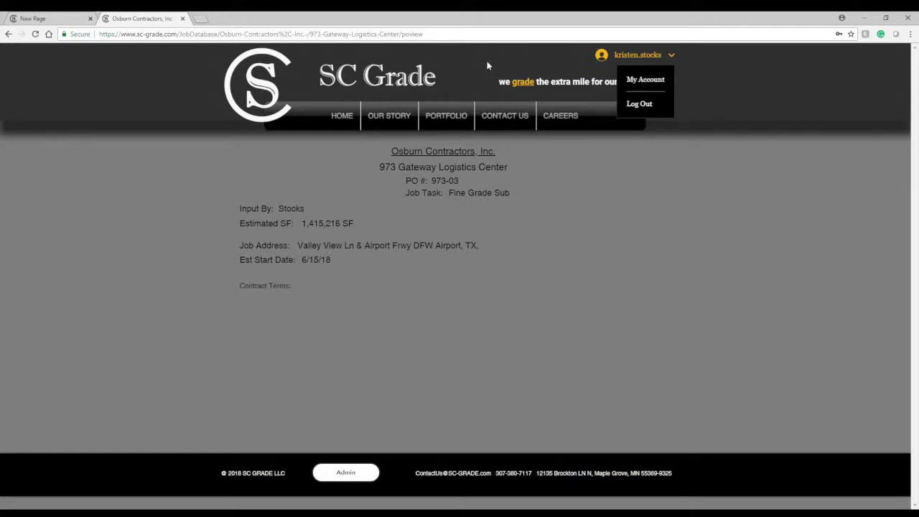
{"action": "left_click", "coordinate": [431, 34]}
{"action": "left_click_drag", "start_coordinate": [423, 34], "coordinate": [180, 34]}
{"action": "key", "text": "BackSpace"}
{"action": "key", "text": "Return"}
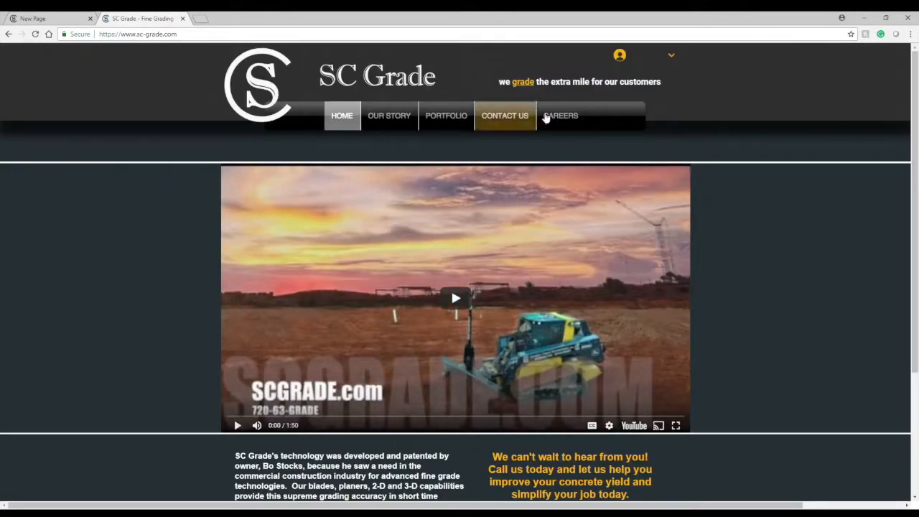
Open My Account from the user menu and go to the Field Ticket Submission form
{"action": "left_click", "coordinate": [642, 56]}
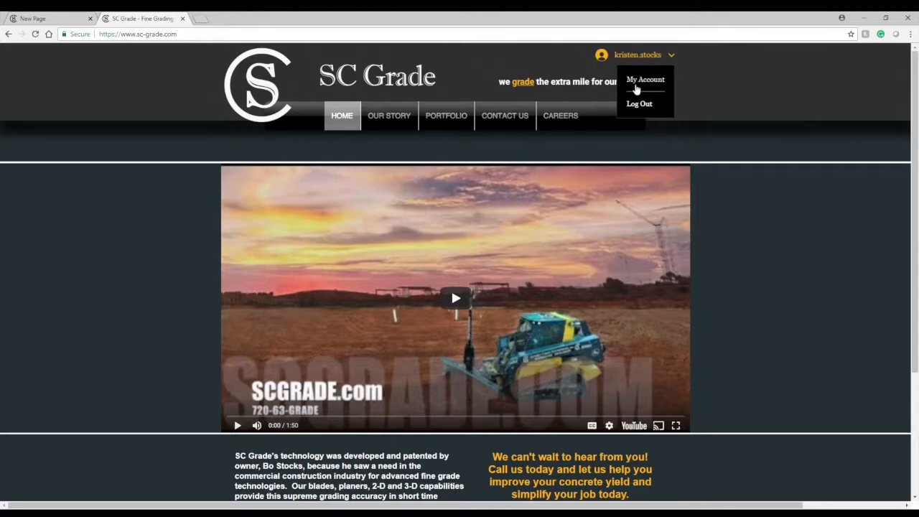
{"action": "left_click", "coordinate": [639, 80]}
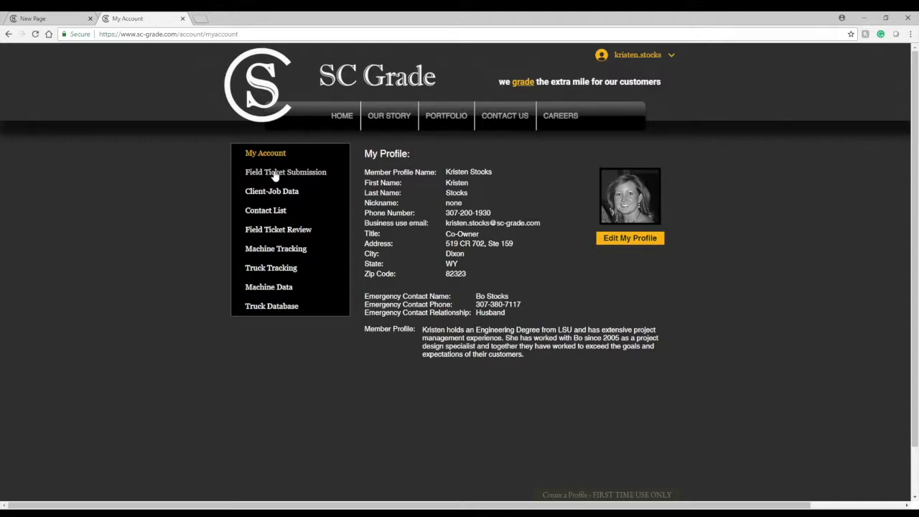
{"action": "left_click", "coordinate": [274, 174]}
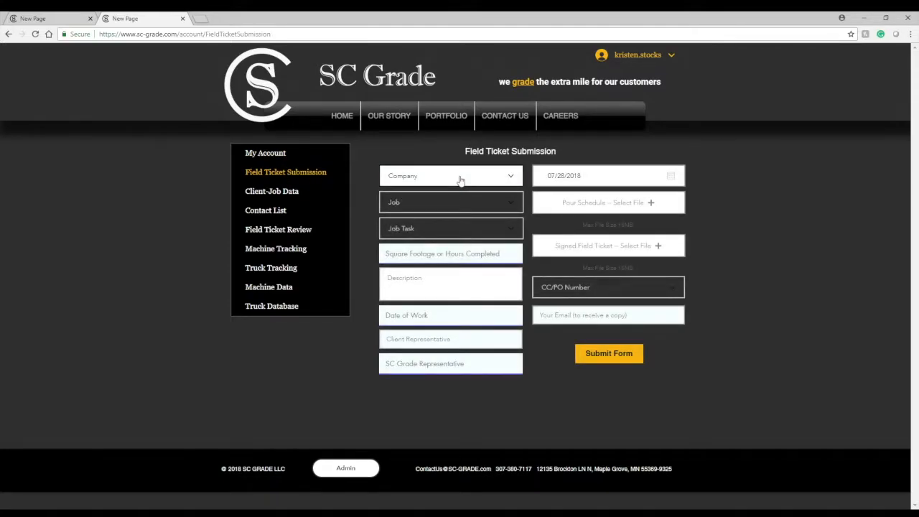
Choose The Conlan Company, job Airport 400 West, and job task Fine Grade & Lift on the field ticket
{"action": "left_click", "coordinate": [424, 222]}
{"action": "left_click", "coordinate": [422, 229]}
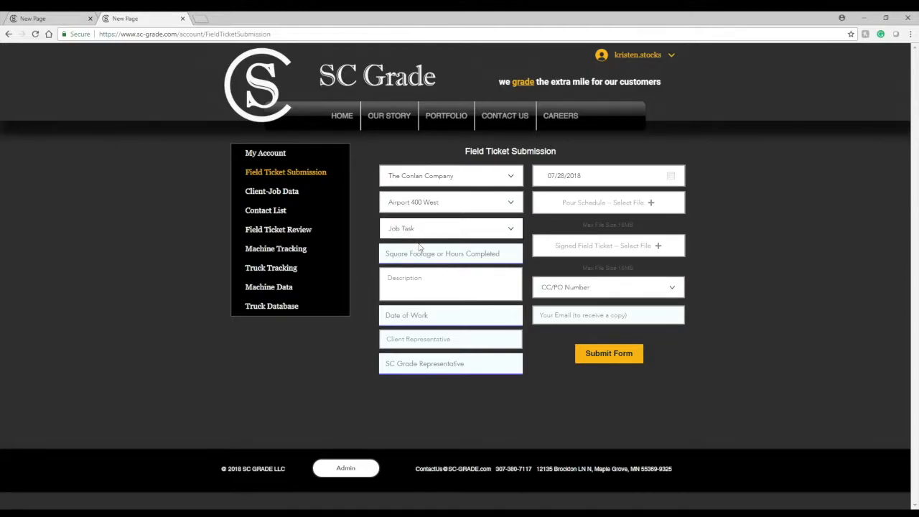
{"action": "left_click", "coordinate": [420, 247]}
{"action": "left_click", "coordinate": [448, 257]}
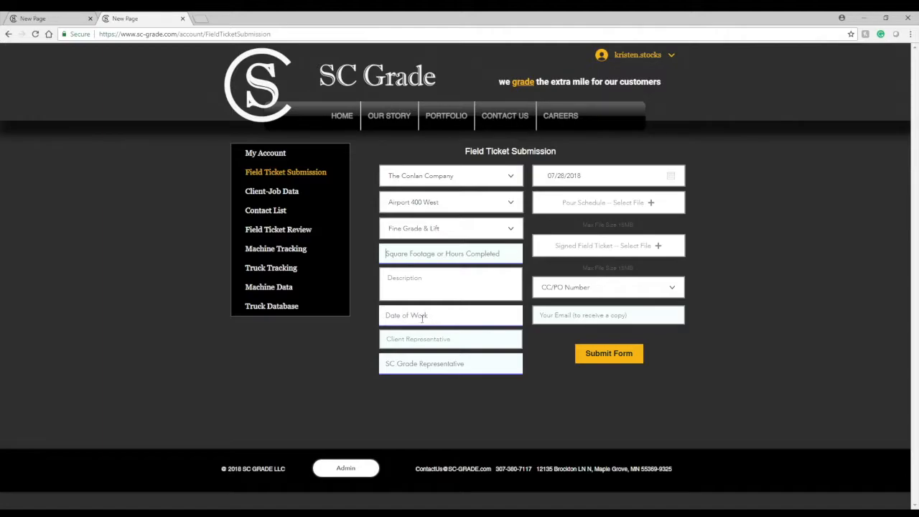
Select Conlan NO PO as the CC/PO number and try submitting the field ticket form
{"action": "left_click", "coordinate": [433, 342]}
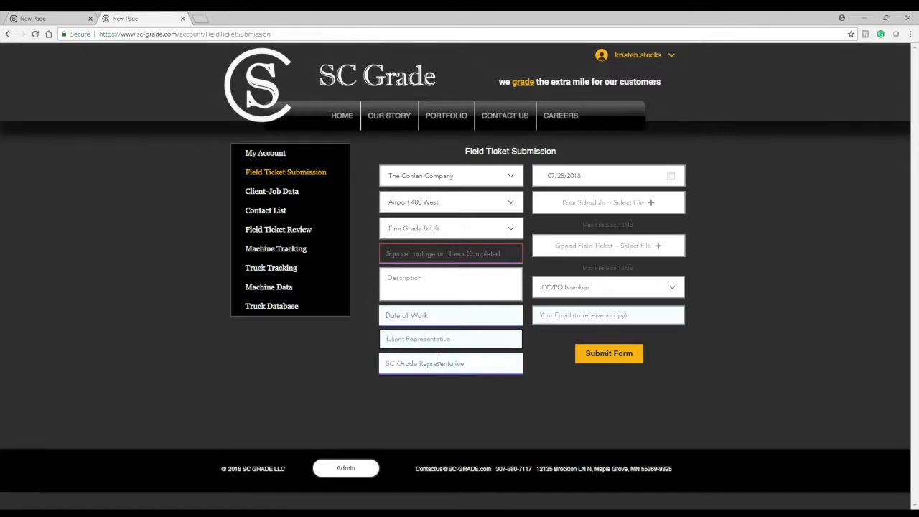
{"action": "left_click", "coordinate": [433, 364]}
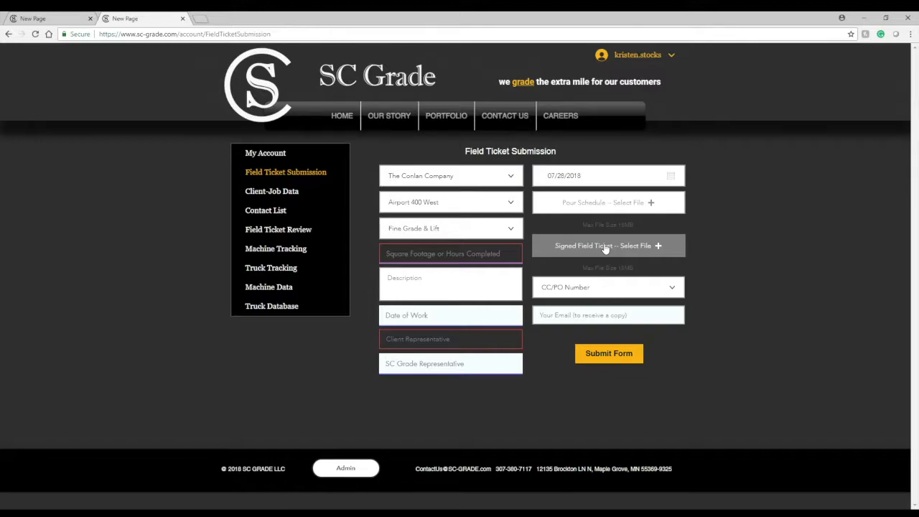
{"action": "left_click", "coordinate": [610, 294]}
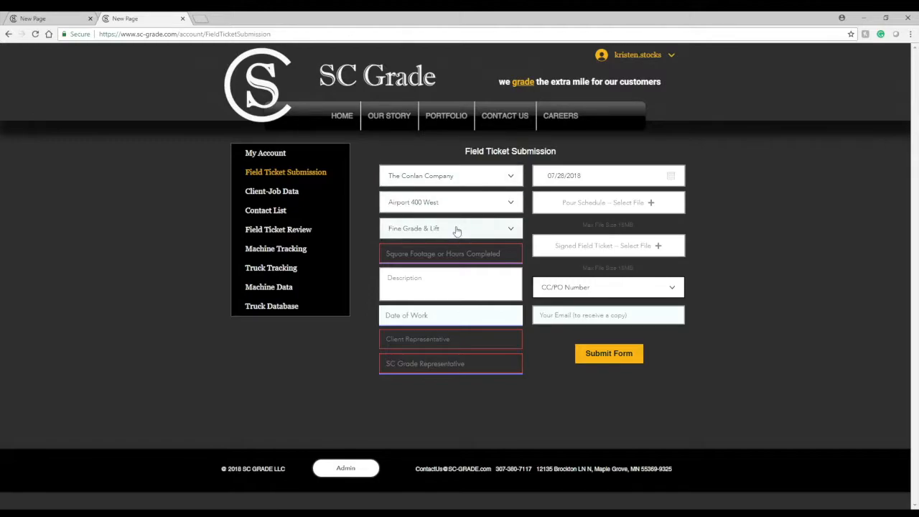
{"action": "left_click", "coordinate": [552, 305]}
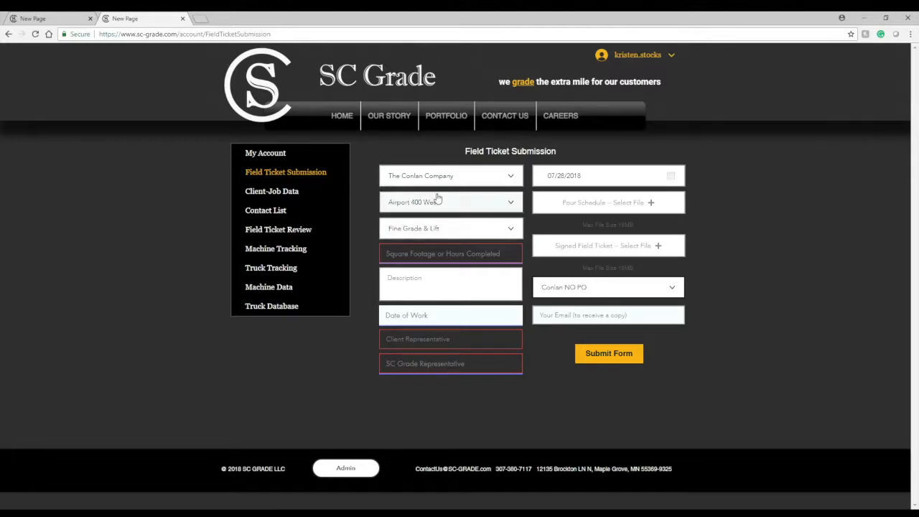
{"action": "left_click", "coordinate": [557, 320]}
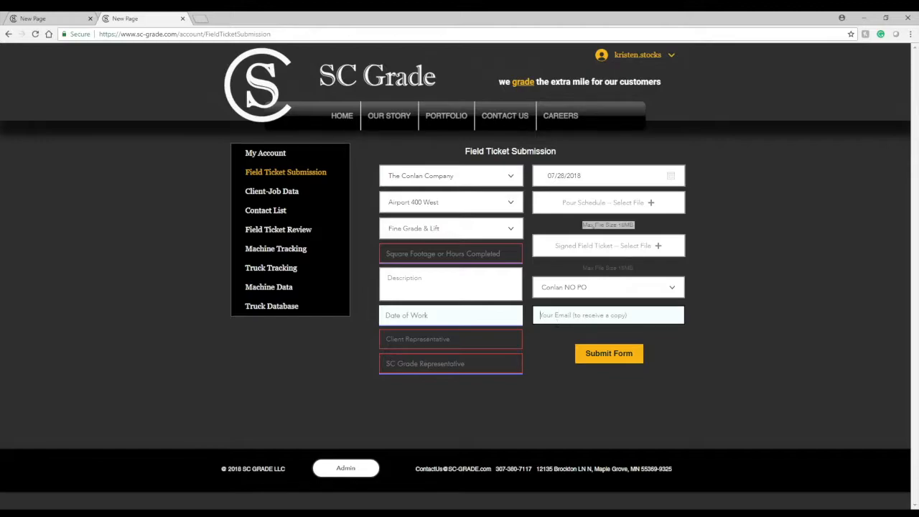
{"action": "left_click", "coordinate": [620, 359]}
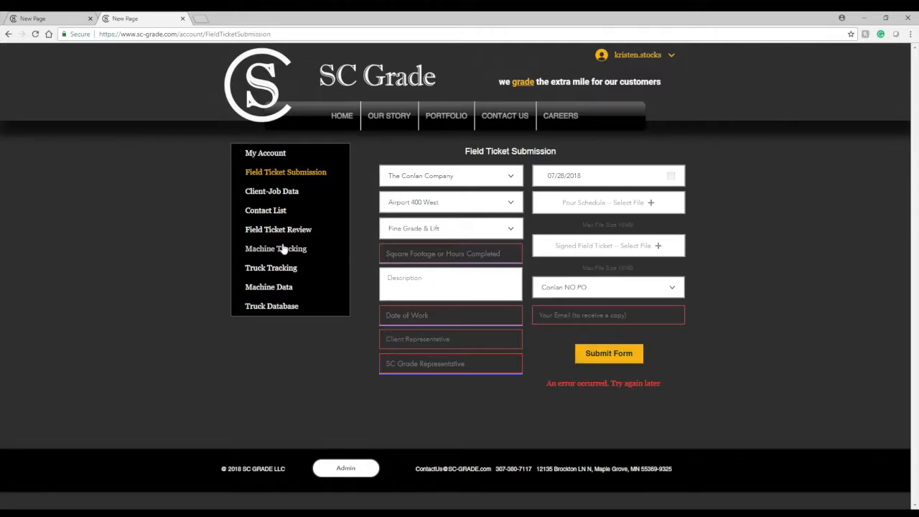
Open the Truck Tracking service form and check its date, service type and receipt fields
{"action": "left_click", "coordinate": [278, 269]}
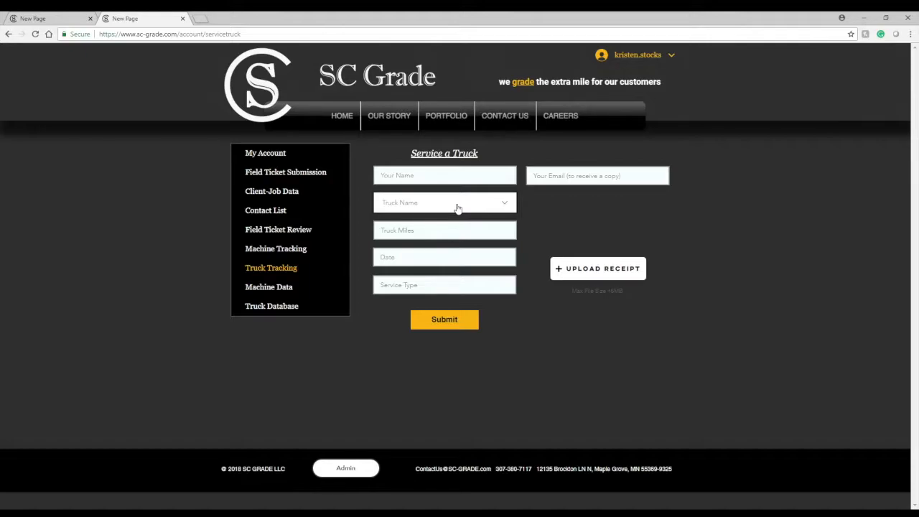
{"action": "left_click", "coordinate": [430, 260]}
{"action": "left_click", "coordinate": [432, 287]}
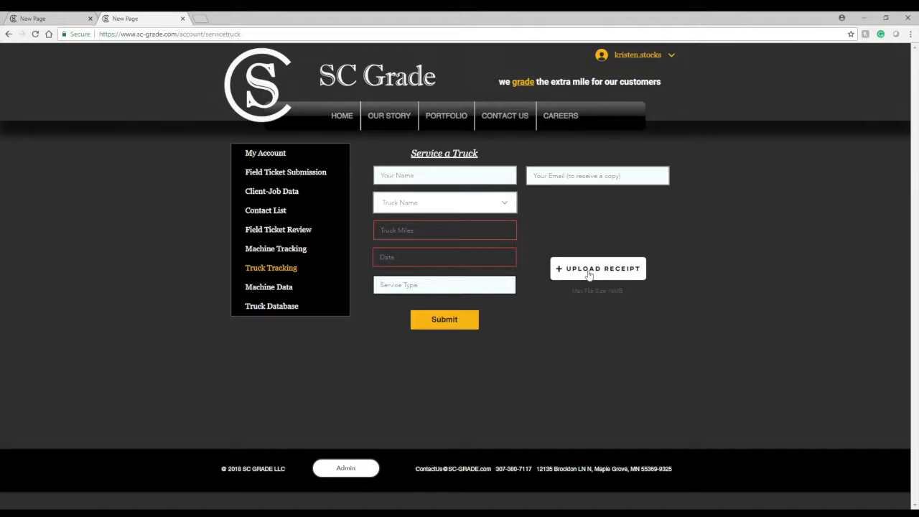
{"action": "left_click", "coordinate": [277, 287]}
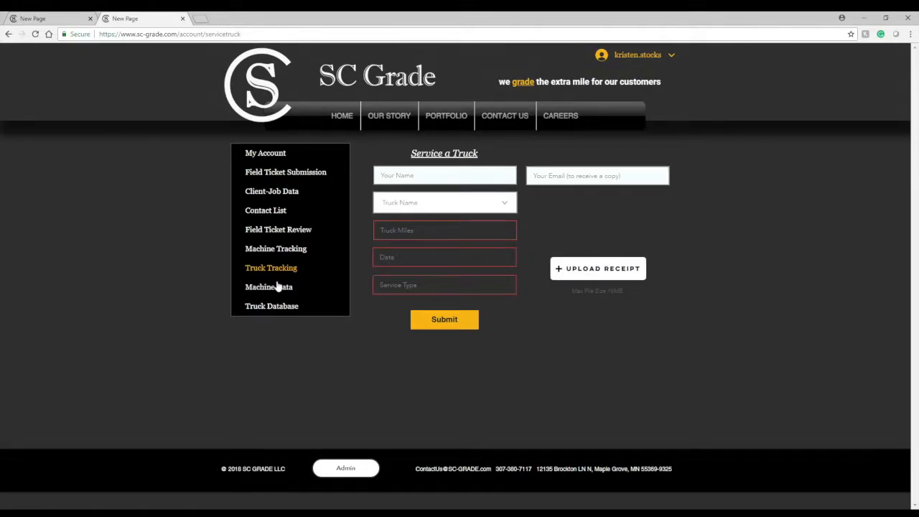
Open the Machine Tracking form and enter osburn gateway as the job the machine moves FROM
{"action": "left_click", "coordinate": [286, 248]}
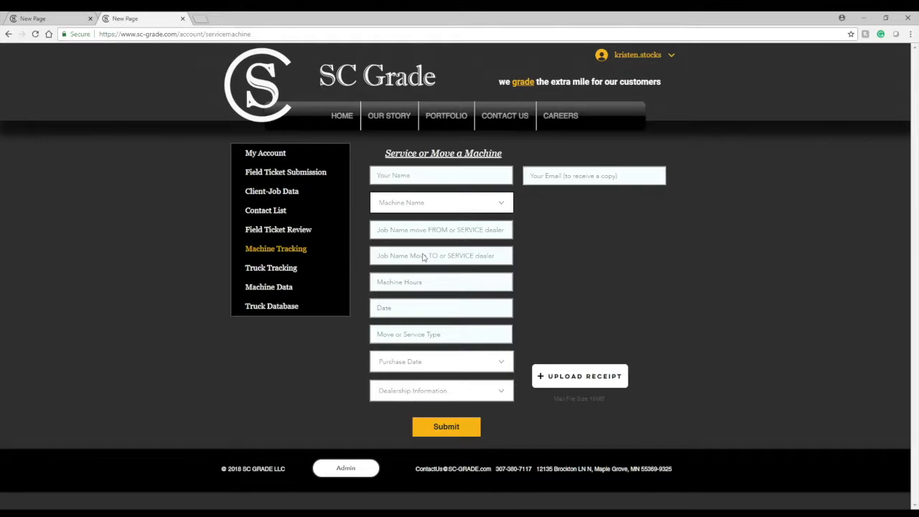
{"action": "left_click", "coordinate": [440, 230]}
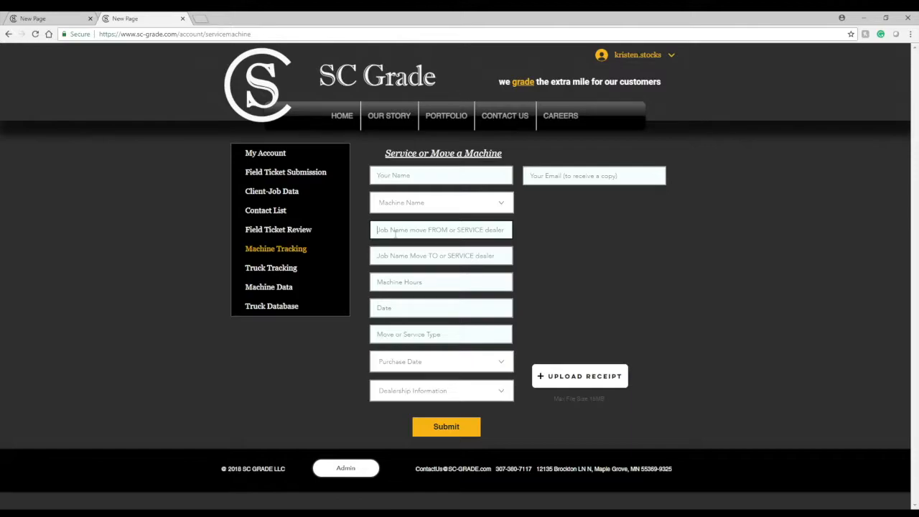
{"action": "type", "text": "osbu"}
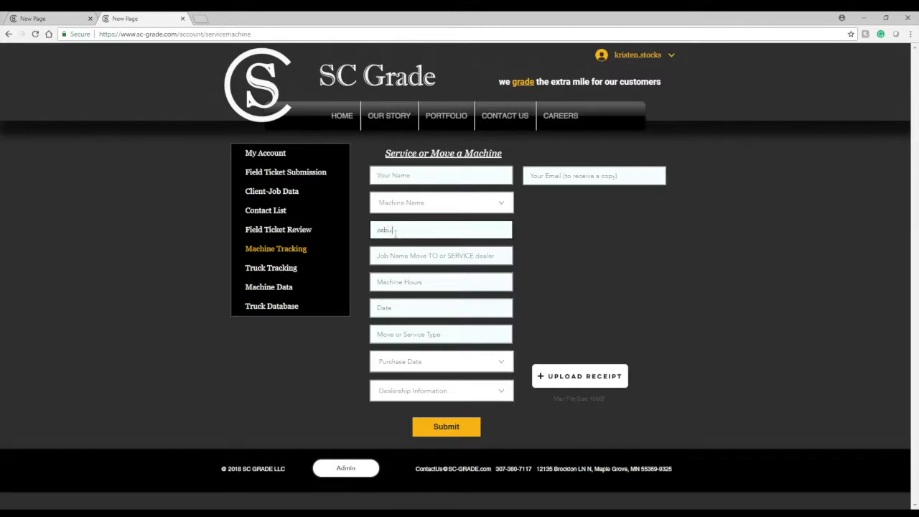
{"action": "type", "text": "re gateway"}
Enter RDO equipment as the job name the machine moves TO
{"action": "left_click", "coordinate": [413, 260]}
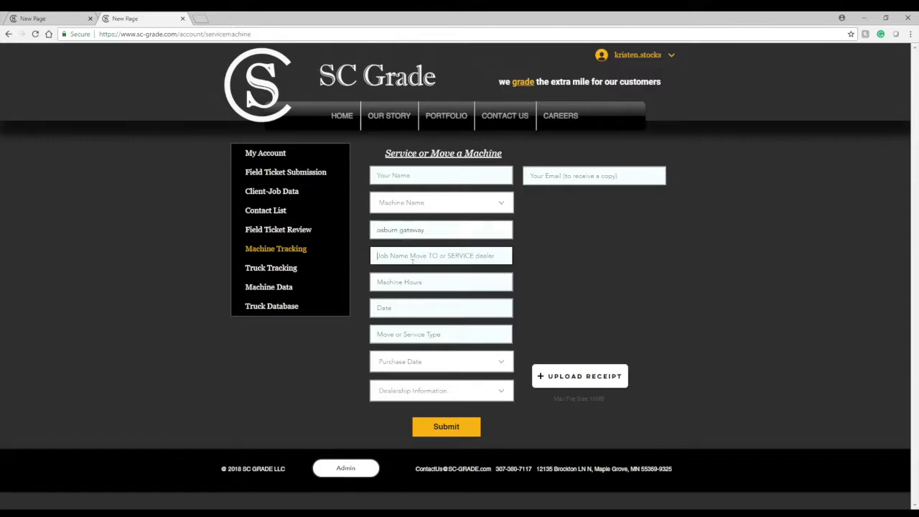
{"action": "type", "text": "R"}
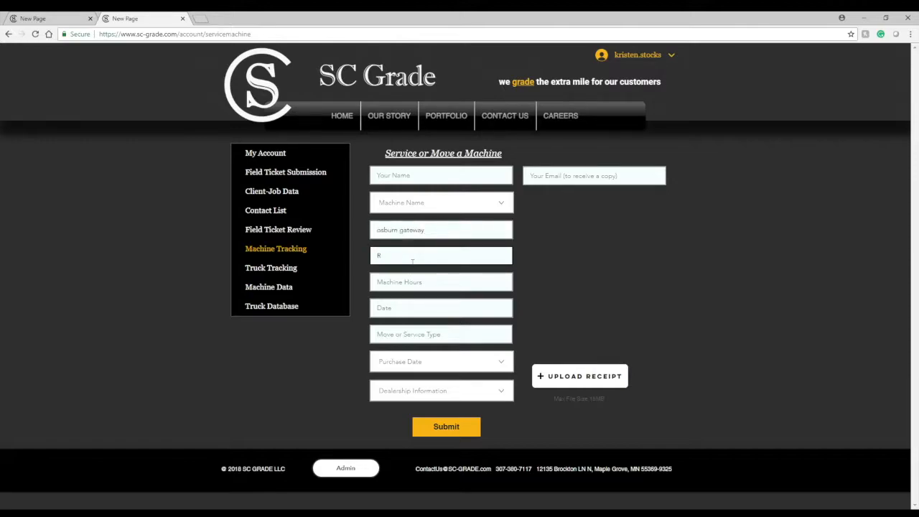
{"action": "type", "text": "DO equipment"}
Enter 2000 machine hours and set the move or service type to Move to Service
{"action": "left_click", "coordinate": [413, 287]}
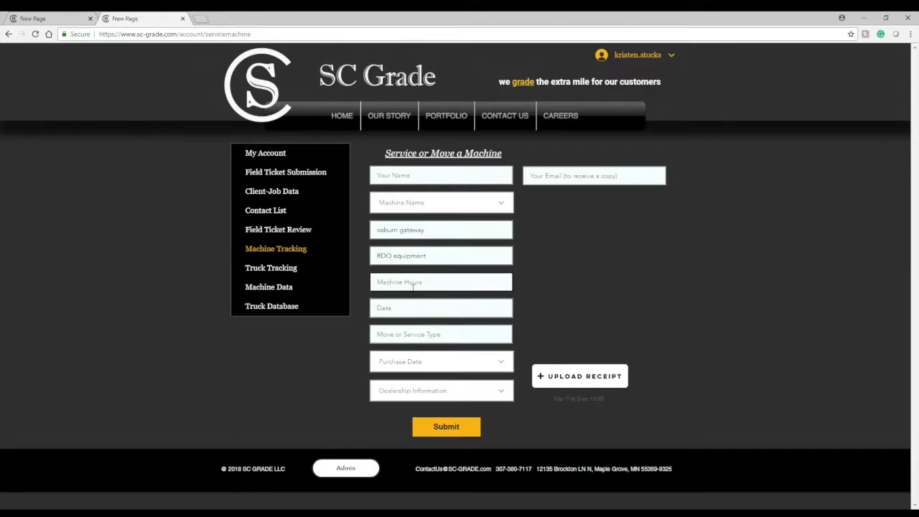
{"action": "type", "text": "2000"}
{"action": "left_click", "coordinate": [415, 309]}
{"action": "left_click", "coordinate": [437, 336]}
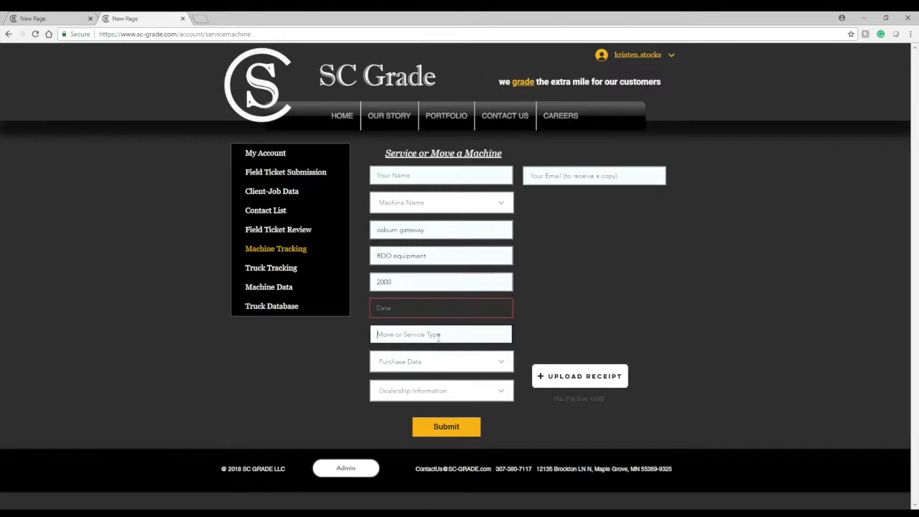
{"action": "type", "text": "M"}
{"action": "key", "text": "BackSpace"}
{"action": "type", "text": "Ser"}
{"action": "key", "text": "BackSpace"}
{"action": "key", "text": "BackSpace"}
{"action": "key", "text": "BackSpace"}
{"action": "type", "text": "Move to Service"}
Replace the TO job name with lollicup kent
{"action": "left_click", "coordinate": [447, 261]}
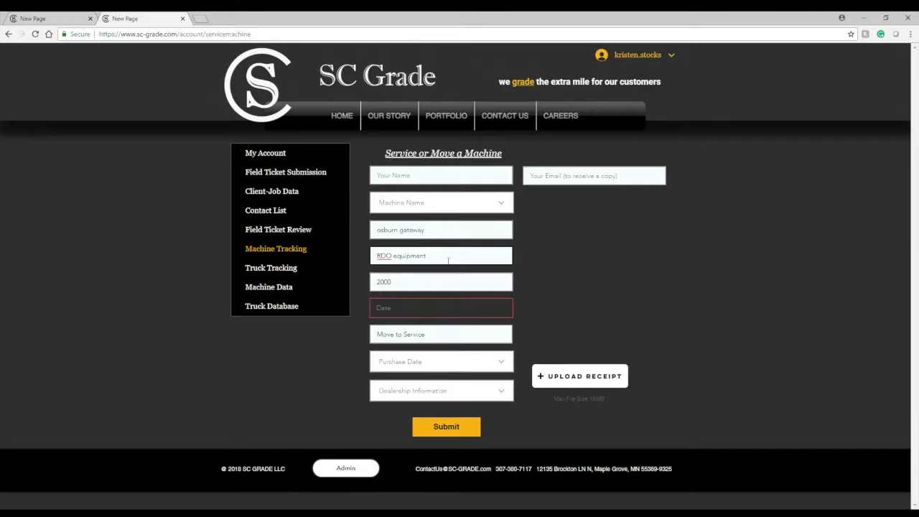
{"action": "left_click_drag", "start_coordinate": [447, 262], "coordinate": [360, 248]}
{"action": "type", "text": "lollicup kent"}
{"action": "left_click", "coordinate": [432, 281]}
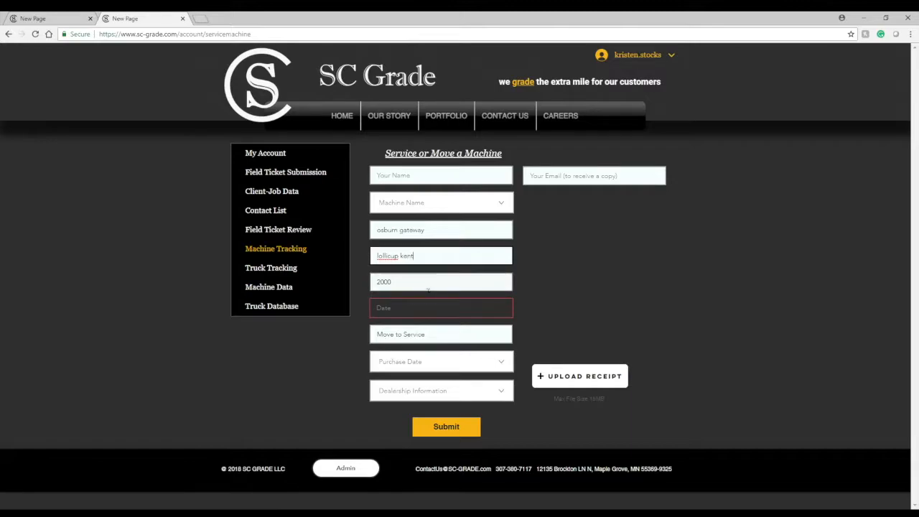
{"action": "left_click", "coordinate": [422, 311]}
Choose machine JD333G 6650 and purchase date 3/23/17 from their lists
{"action": "left_click", "coordinate": [424, 208]}
{"action": "left_click", "coordinate": [418, 230]}
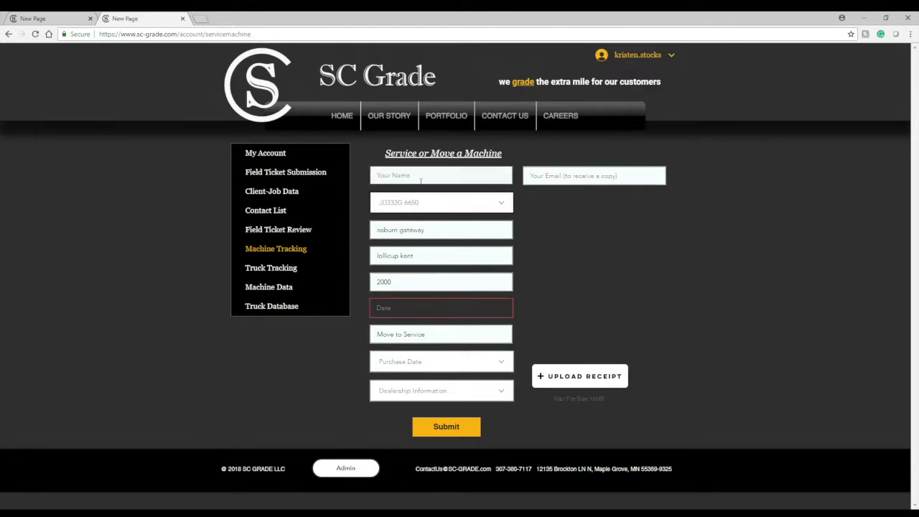
{"action": "left_click", "coordinate": [412, 362]}
{"action": "left_click", "coordinate": [408, 379]}
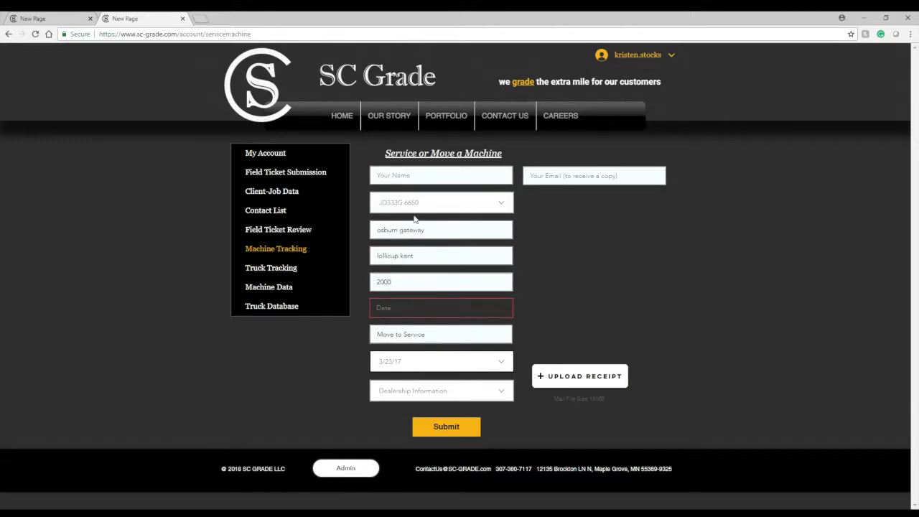
Select the CL Boyd dealership entry and try submitting the machine tracking form
{"action": "left_click", "coordinate": [411, 394]}
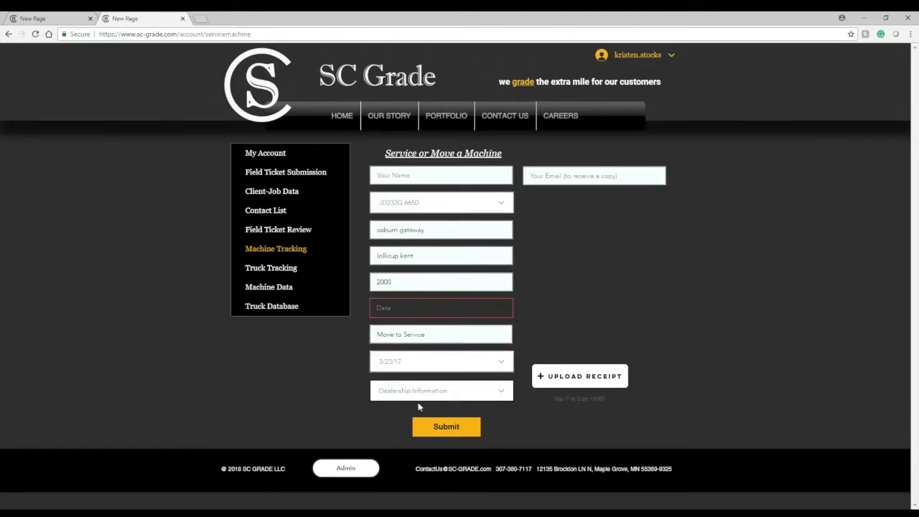
{"action": "left_click", "coordinate": [419, 412]}
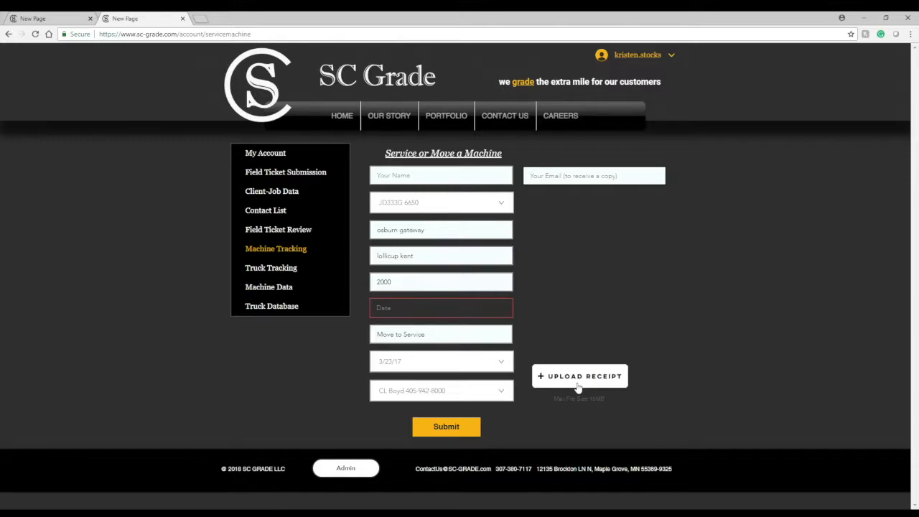
{"action": "left_click", "coordinate": [467, 429]}
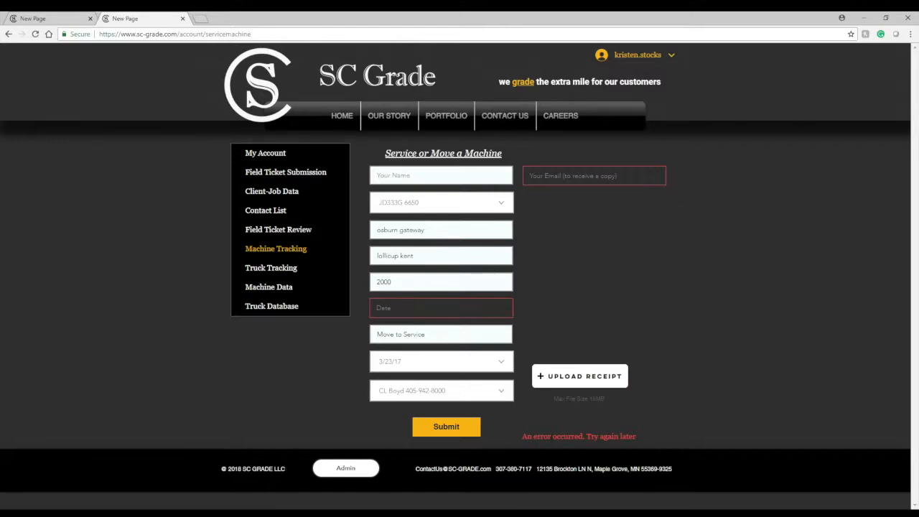
View the Machine Data and Truck Database pages, then return to Field Ticket Submission
{"action": "left_click", "coordinate": [279, 288]}
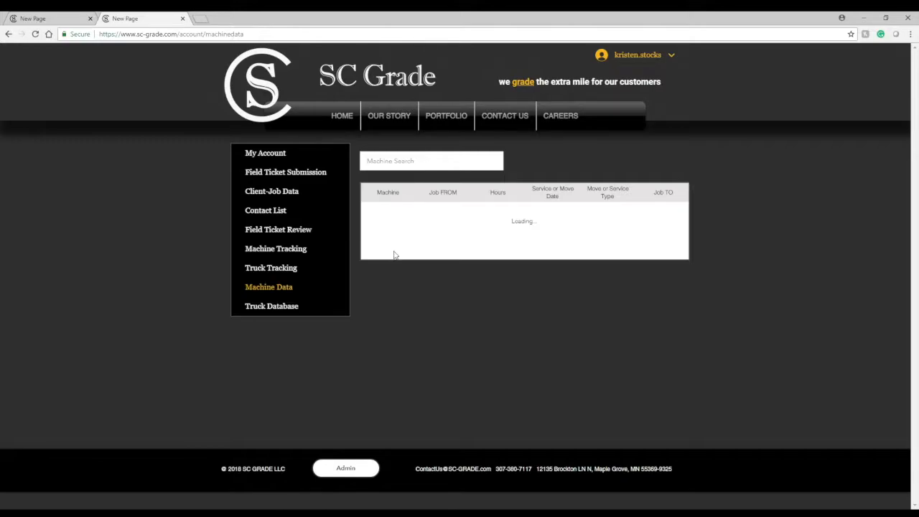
{"action": "left_click", "coordinate": [285, 310]}
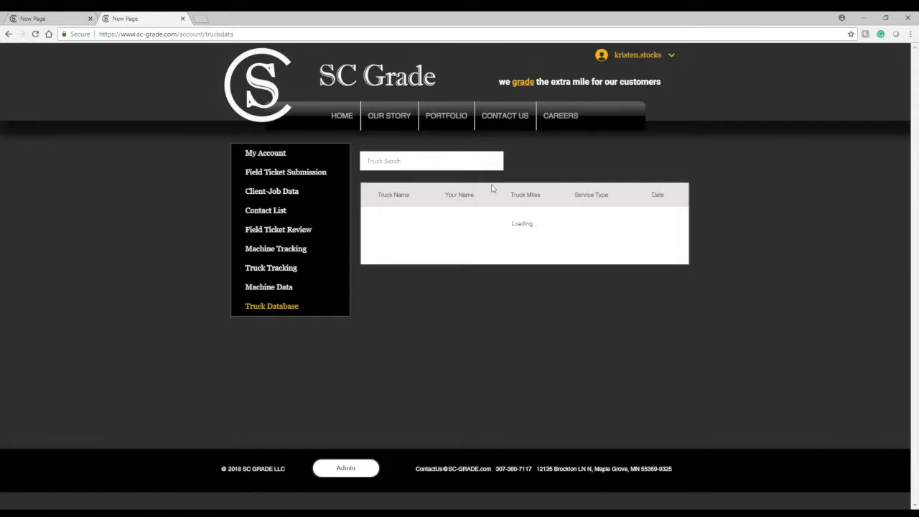
{"action": "left_click", "coordinate": [288, 176]}
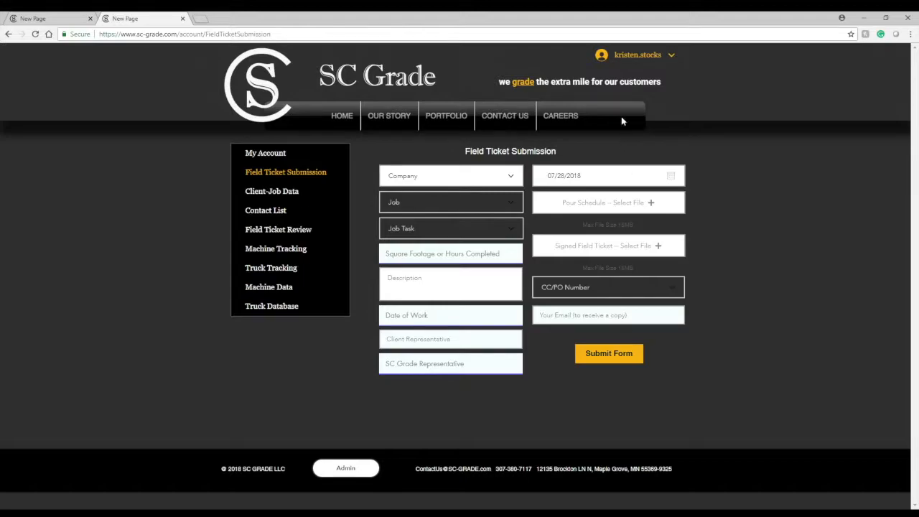
Log out from the user menu and reload the Field Ticket Submission page address
{"action": "left_click", "coordinate": [673, 56]}
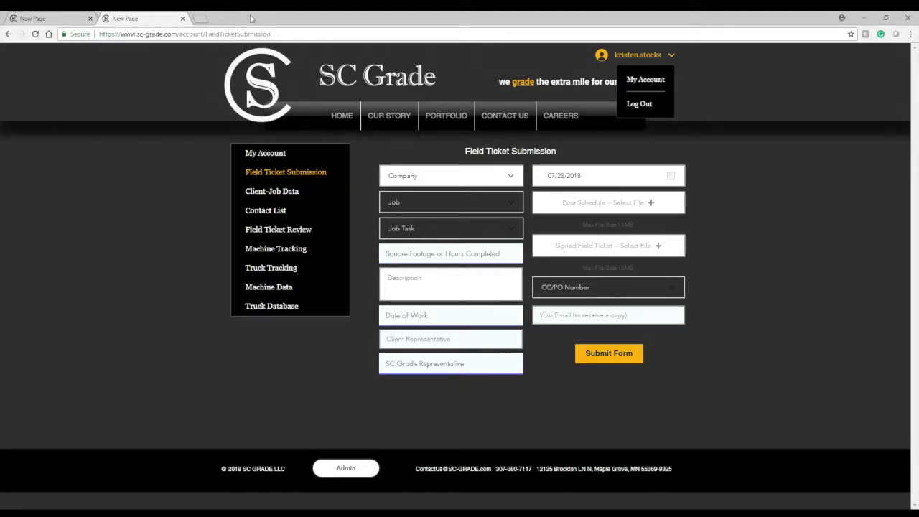
{"action": "left_click", "coordinate": [644, 105]}
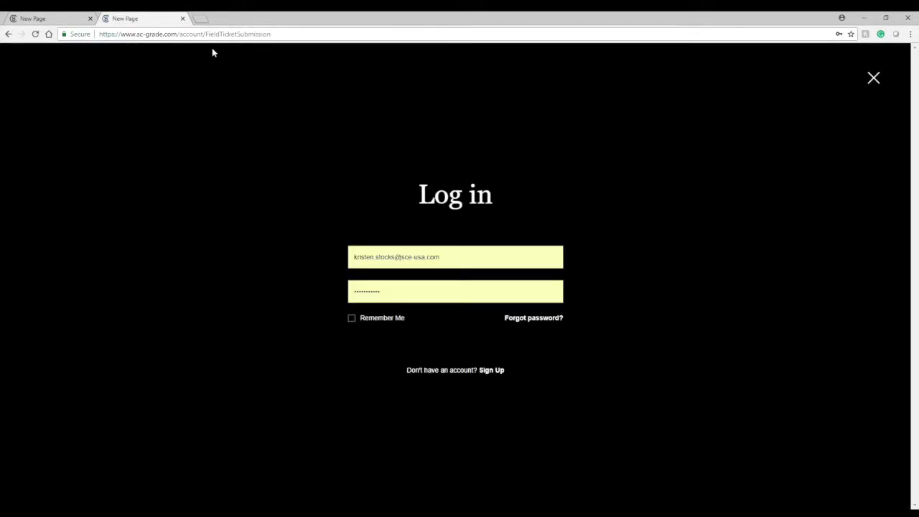
{"action": "left_click", "coordinate": [306, 34]}
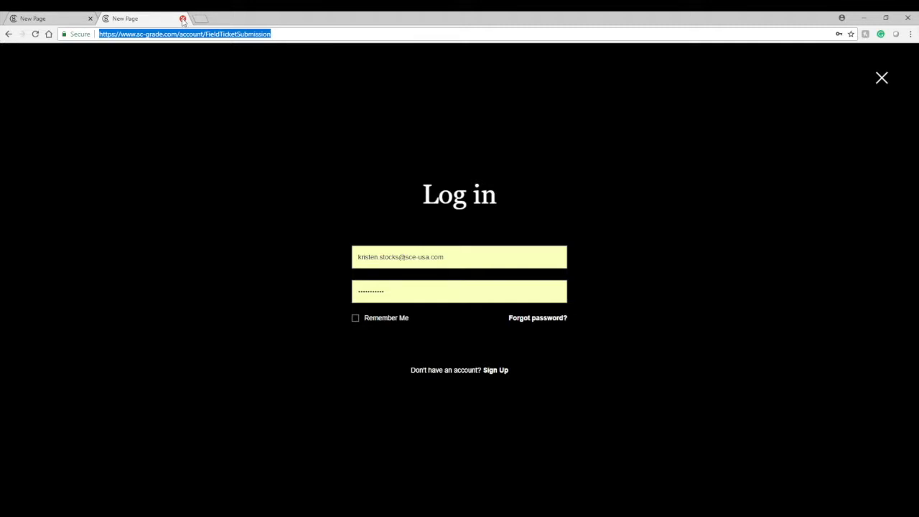
{"action": "left_click", "coordinate": [287, 39]}
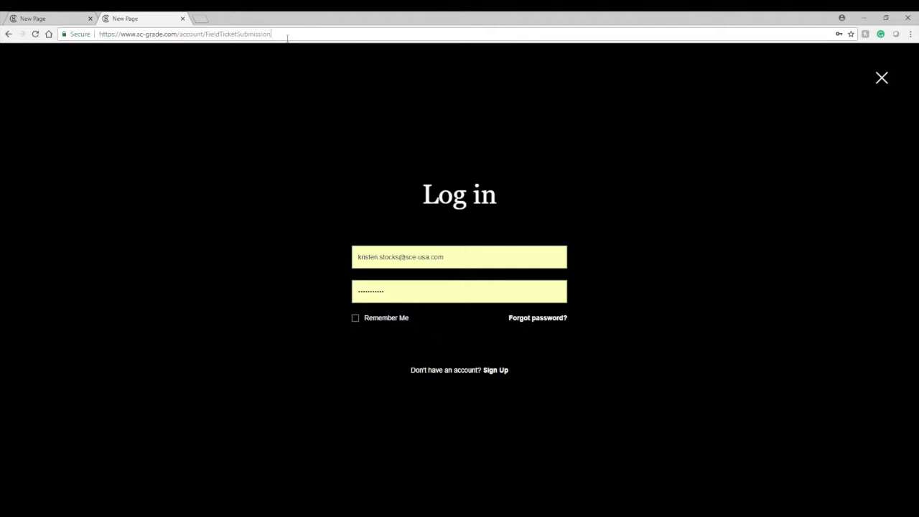
{"action": "key", "text": "Return"}
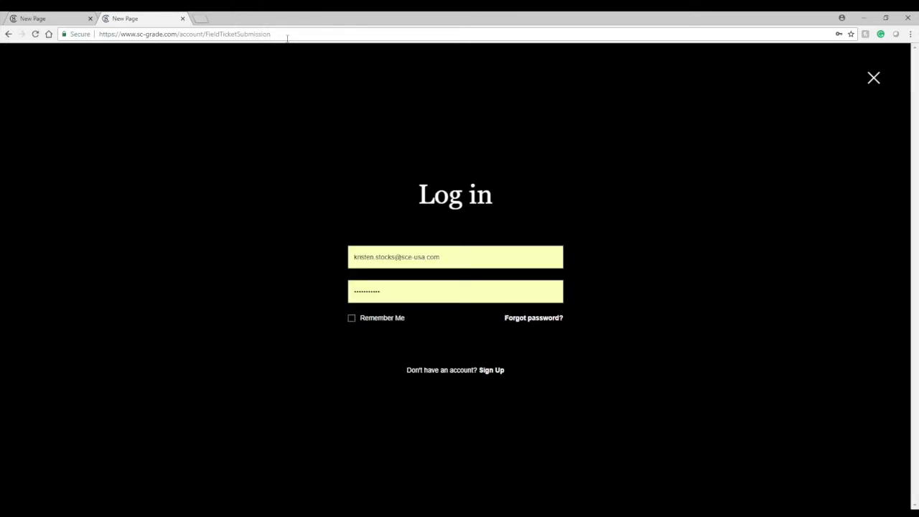
{"action": "left_click", "coordinate": [287, 39]}
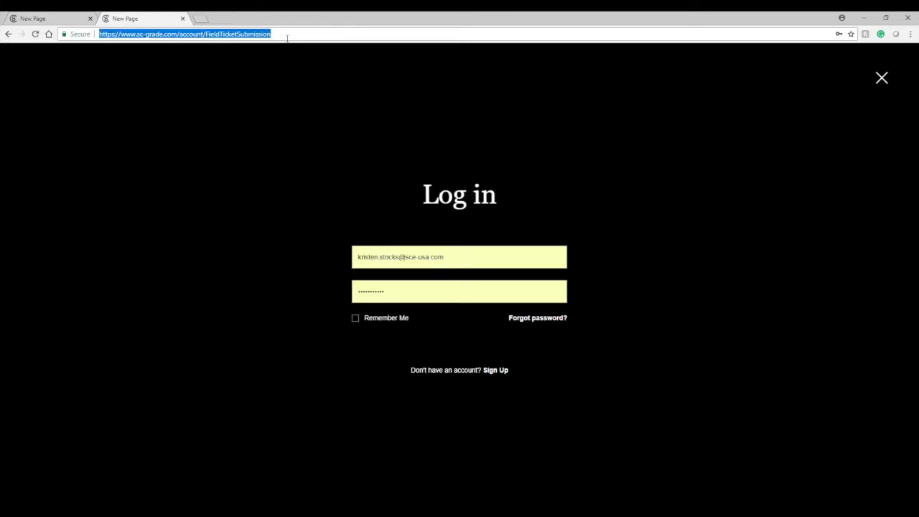
{"action": "key", "text": "Return"}
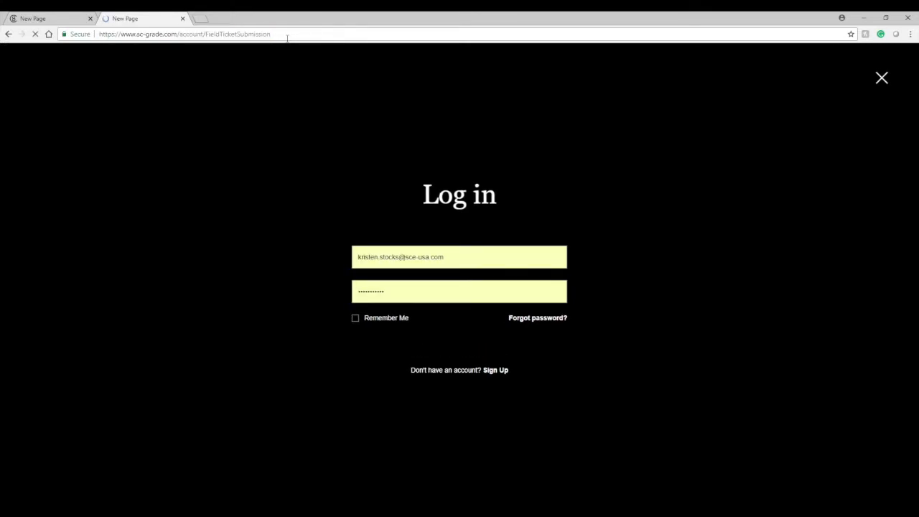